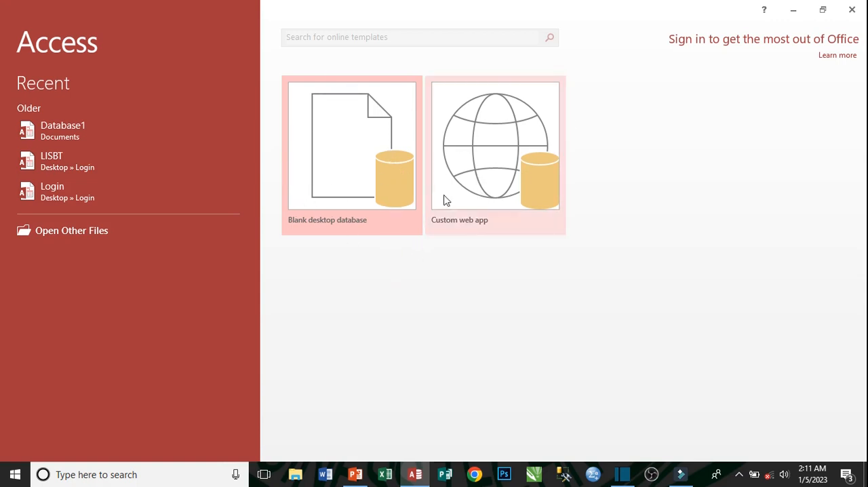
Create a blank desktop database named STUDENT INFORMATION.
click(332, 144)
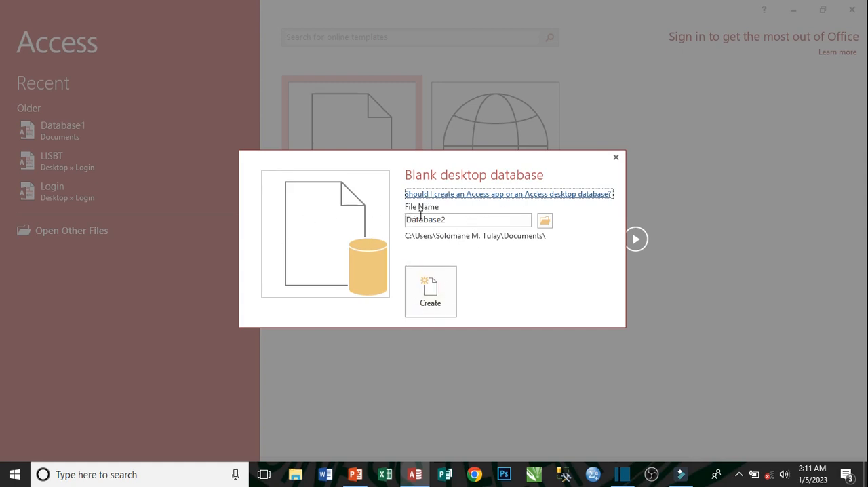
double_click(467, 220)
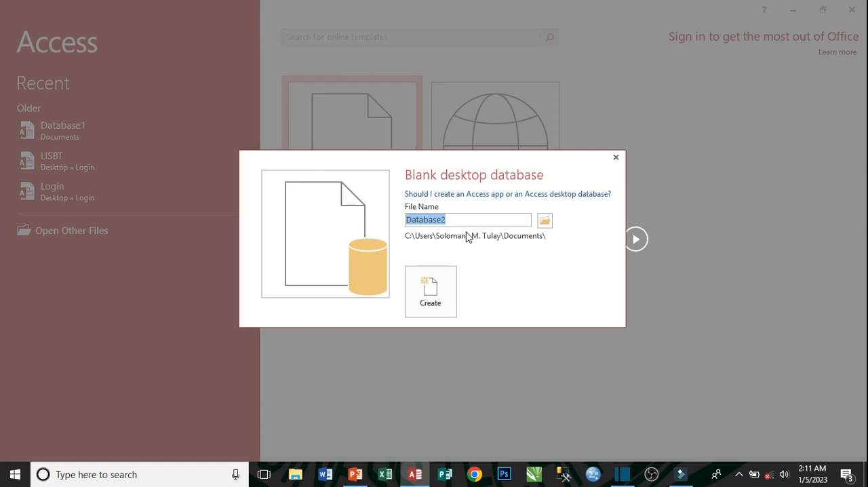
key(BackSpace)
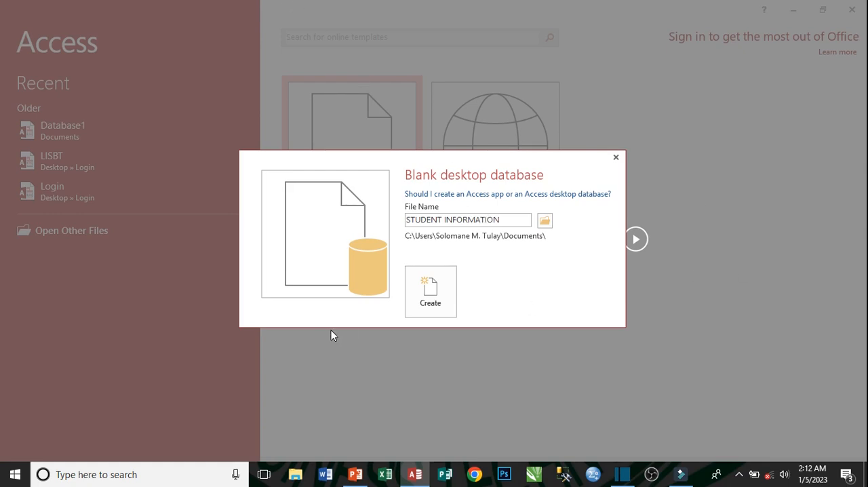
click(425, 293)
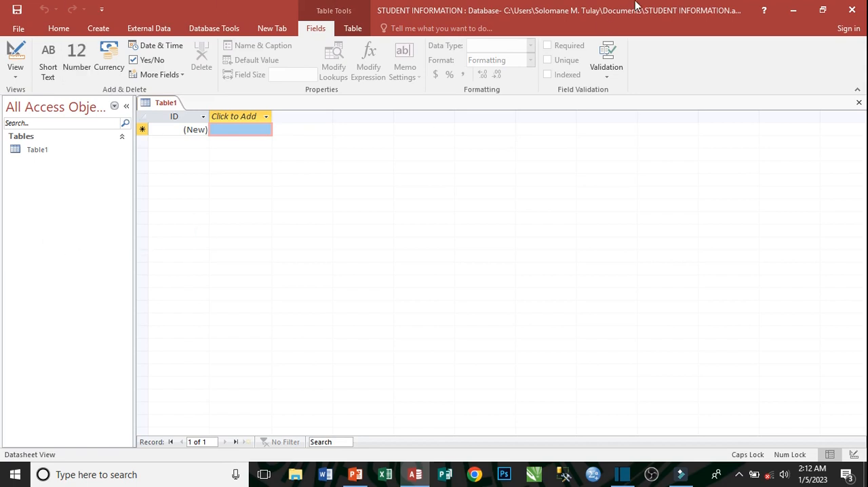
click(32, 152)
right_click(32, 152)
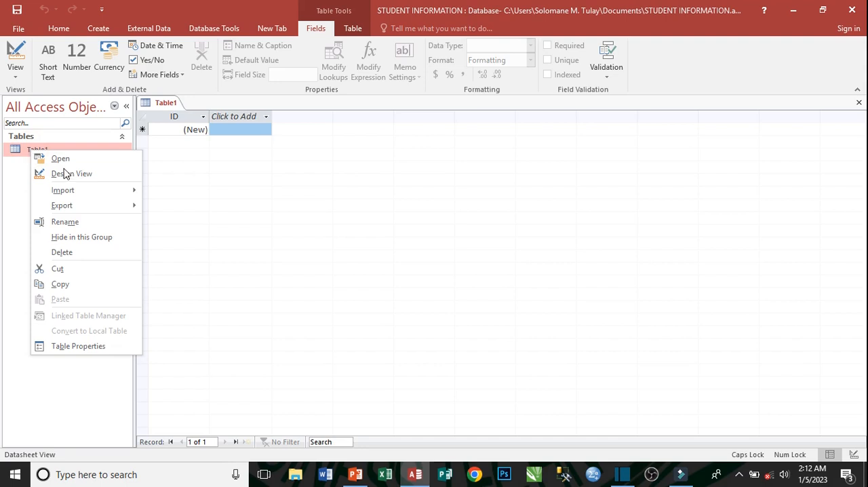
click(98, 28)
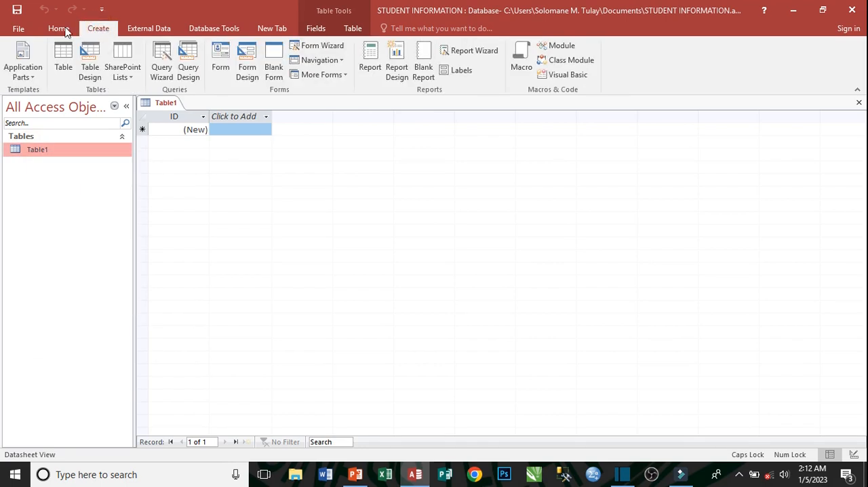
click(89, 72)
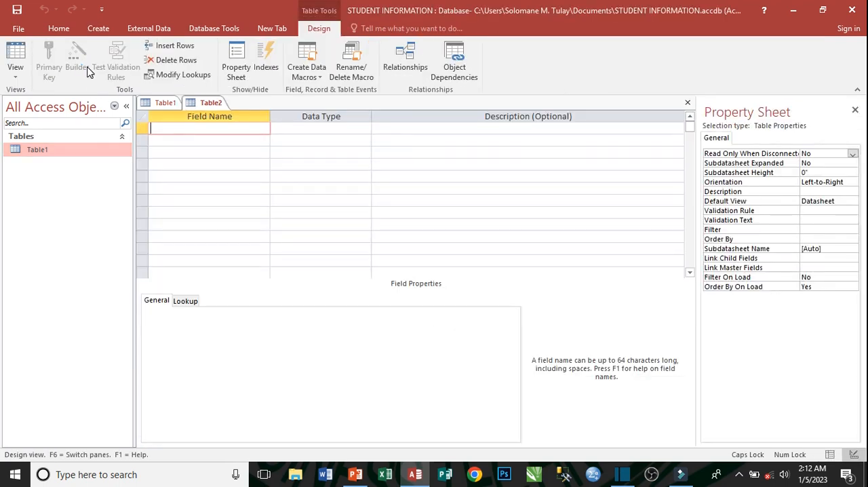
right_click(217, 104)
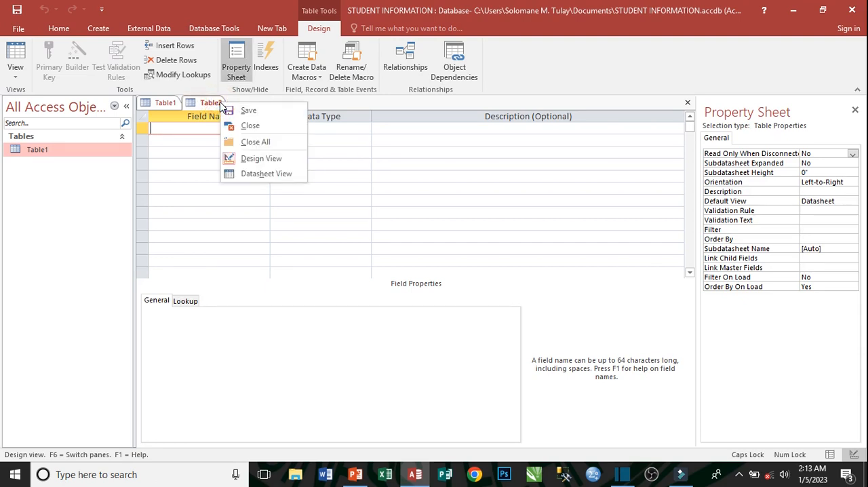
click(267, 128)
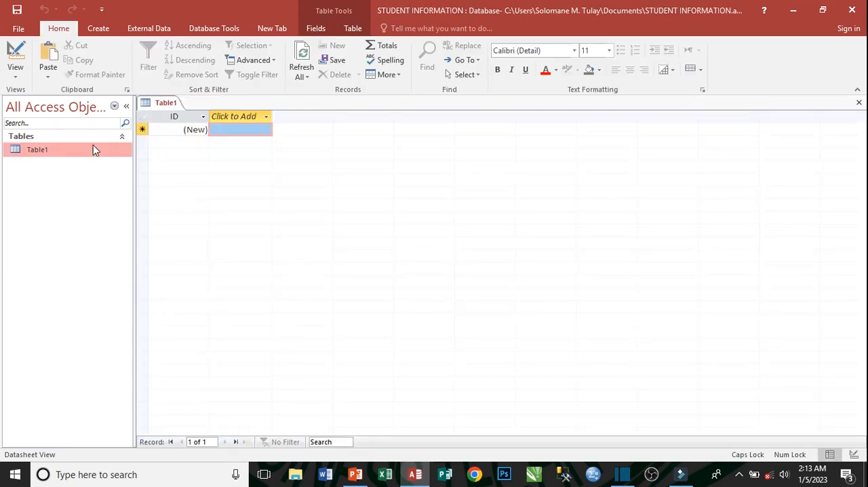
Open Table1 in Design View, saving the table as STUDENT LIST.
click(67, 149)
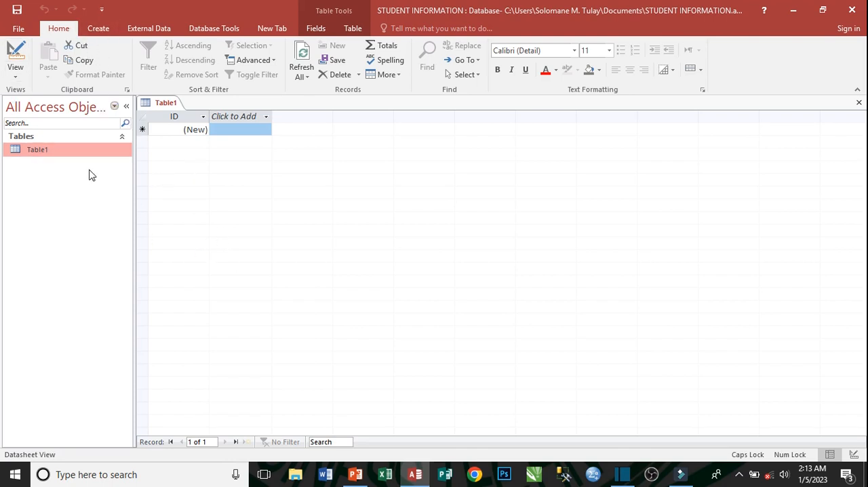
right_click(72, 156)
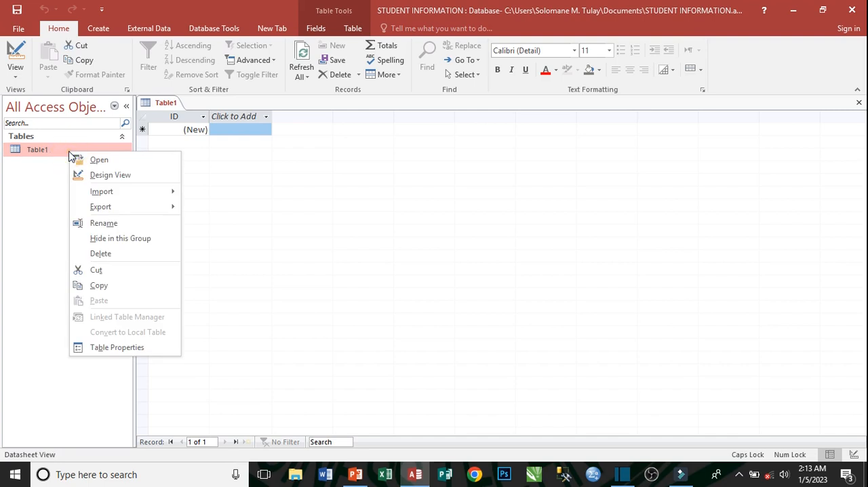
click(111, 175)
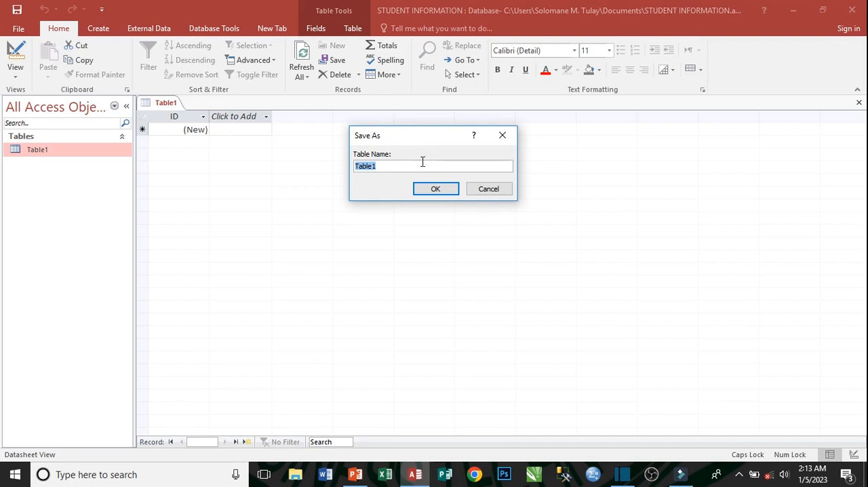
text(STUDENT LIST)
click(437, 189)
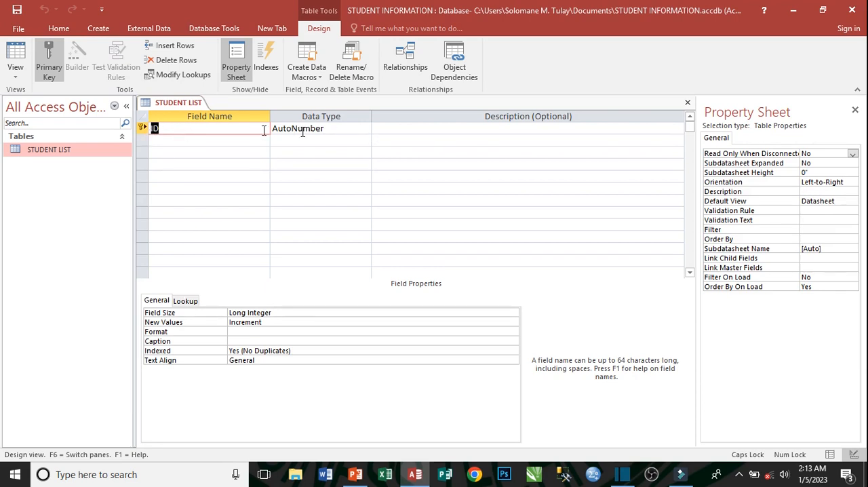
Add a FIRSTNAME field below ID with the Short Text data type.
click(365, 128)
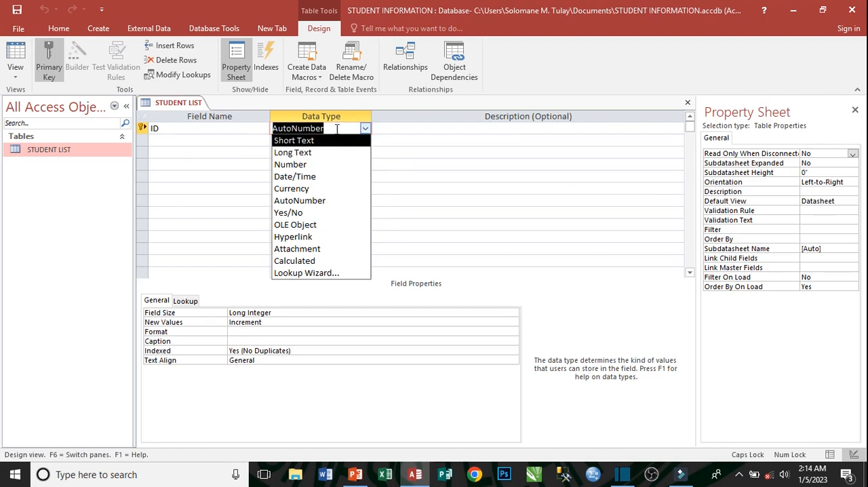
click(172, 139)
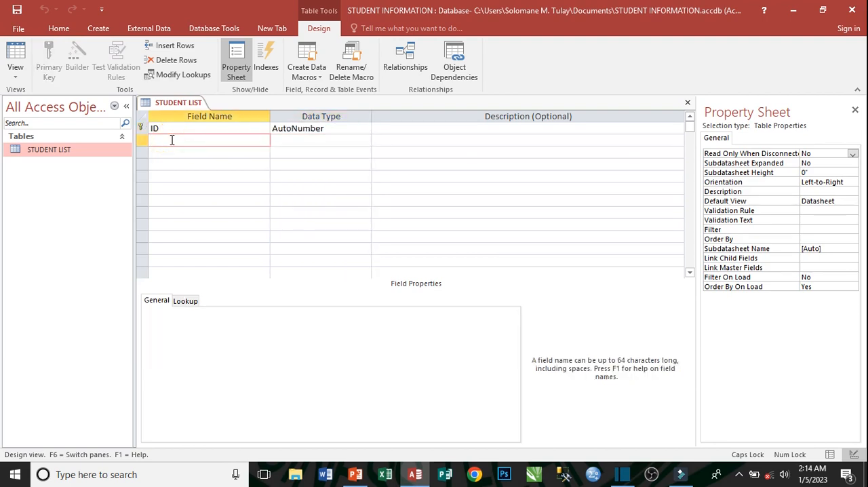
text(FIRSTNAME)
click(320, 142)
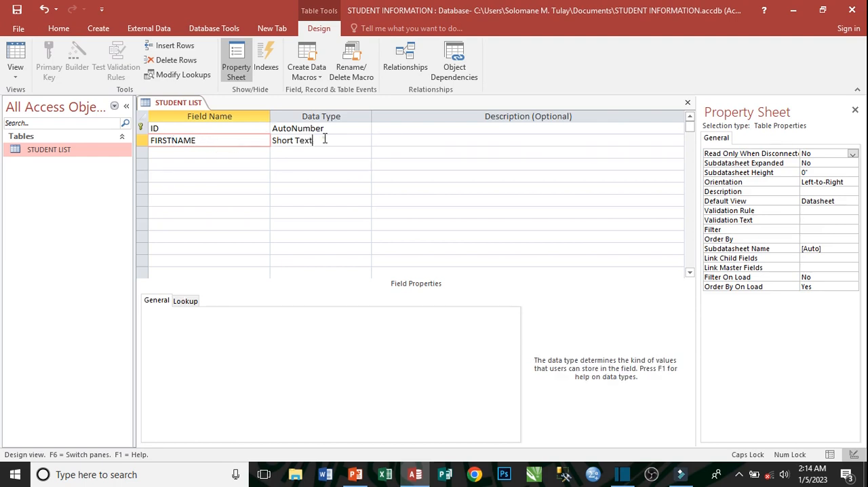
click(365, 141)
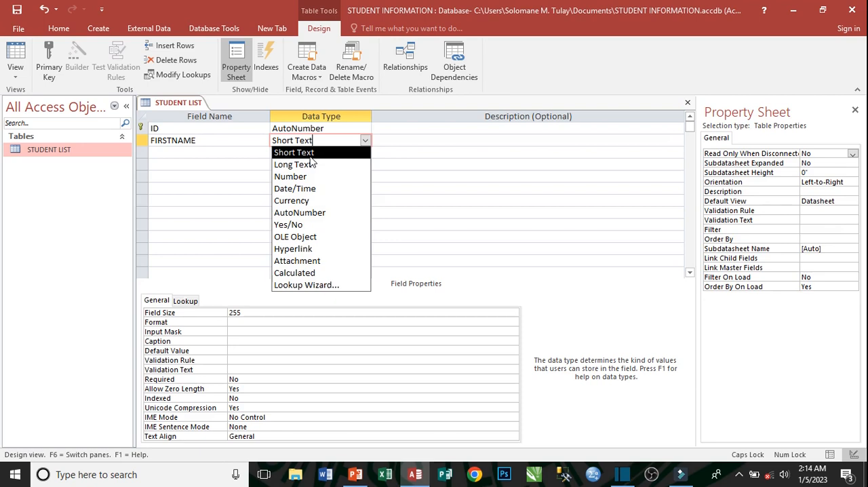
click(332, 153)
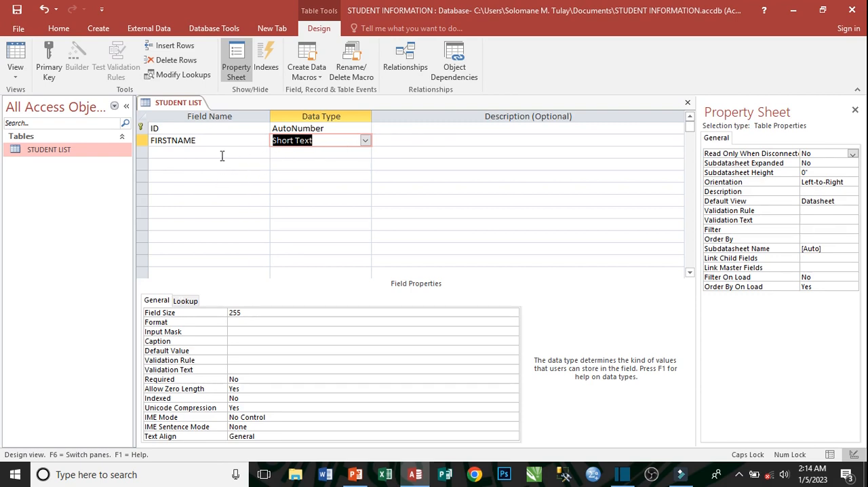
Add a LASTNAME field below FIRSTNAME with the Short Text data type.
click(179, 151)
text(LAST)
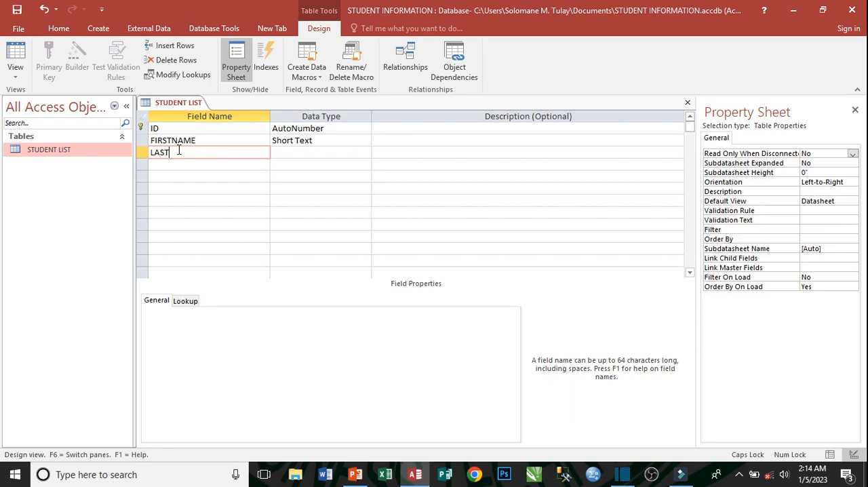
text(NAME)
click(305, 150)
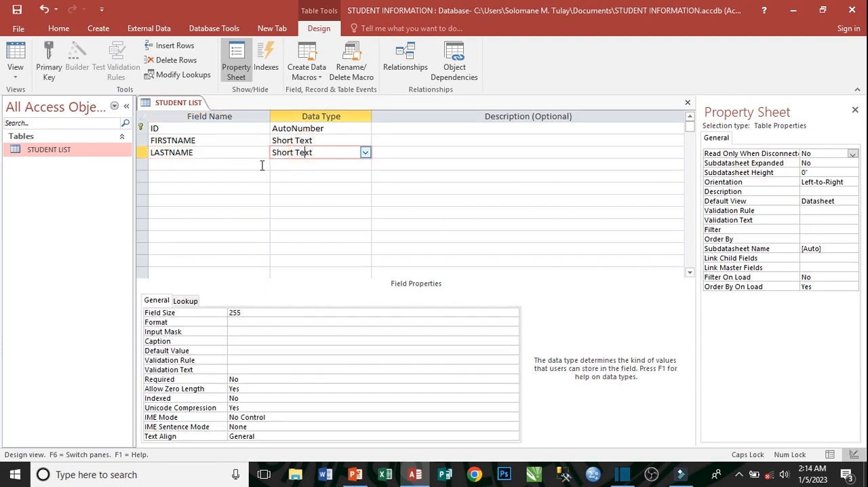
Add a CONTACT field below LASTNAME with the Long Text data type.
click(183, 166)
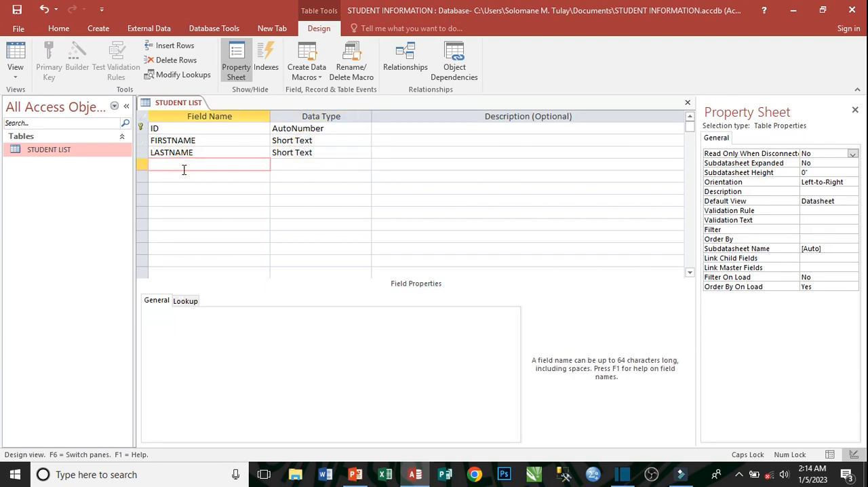
text(CONTACT)
click(305, 161)
click(365, 165)
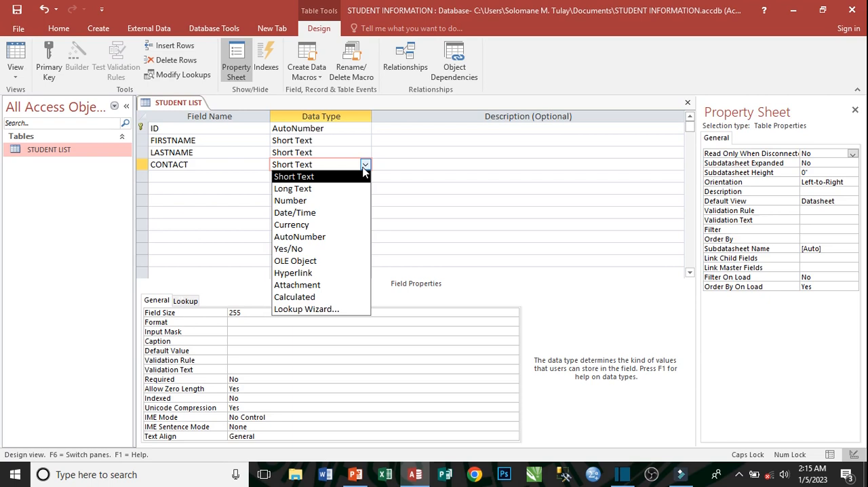
click(337, 194)
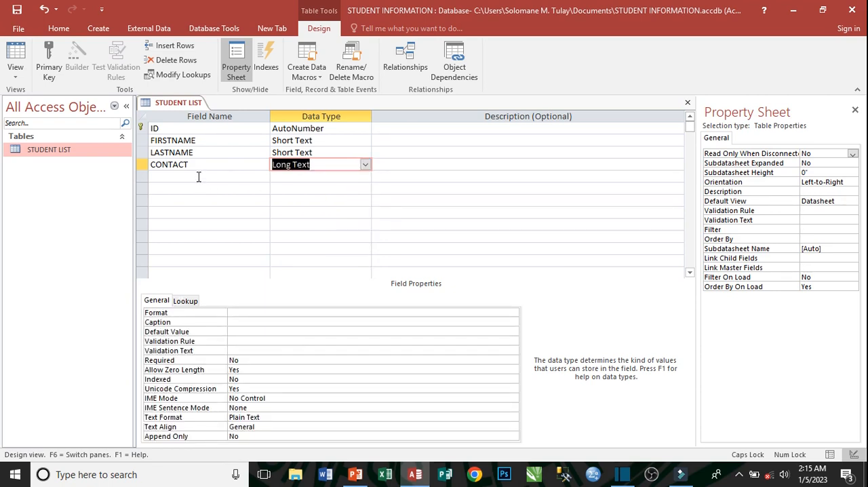
Add an ADDRESS field below CONTACT.
click(198, 176)
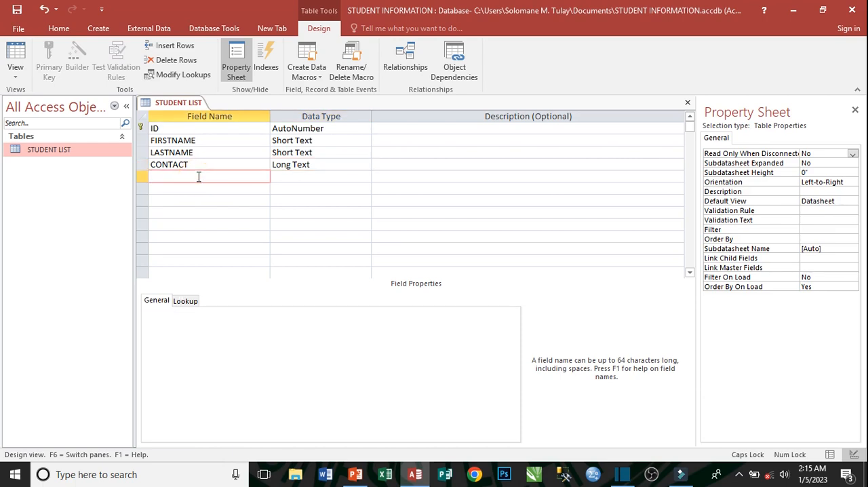
text(ADDRESS)
Change the CONTACT field's data type to Short Text.
click(331, 166)
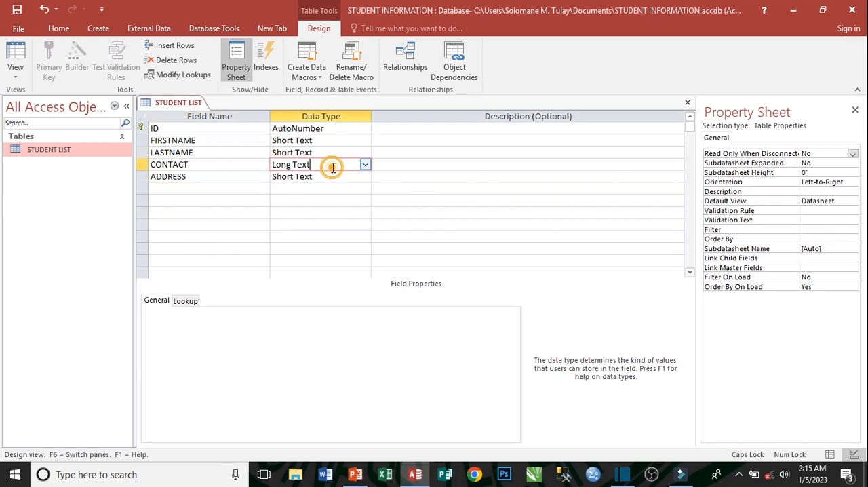
click(364, 166)
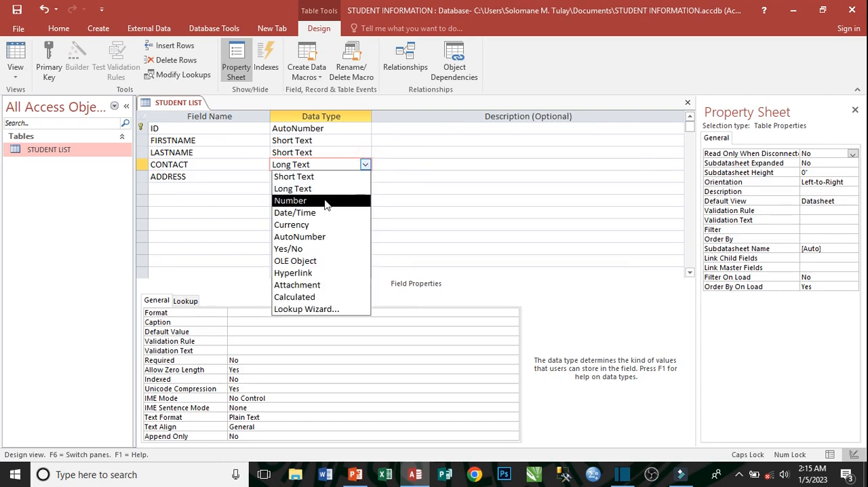
click(332, 176)
click(190, 187)
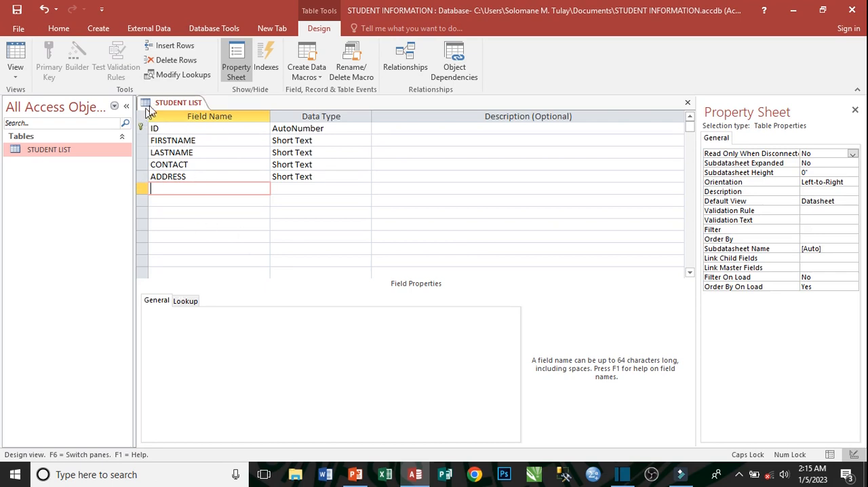
Save the STUDENT LIST table design and close it.
right_click(169, 102)
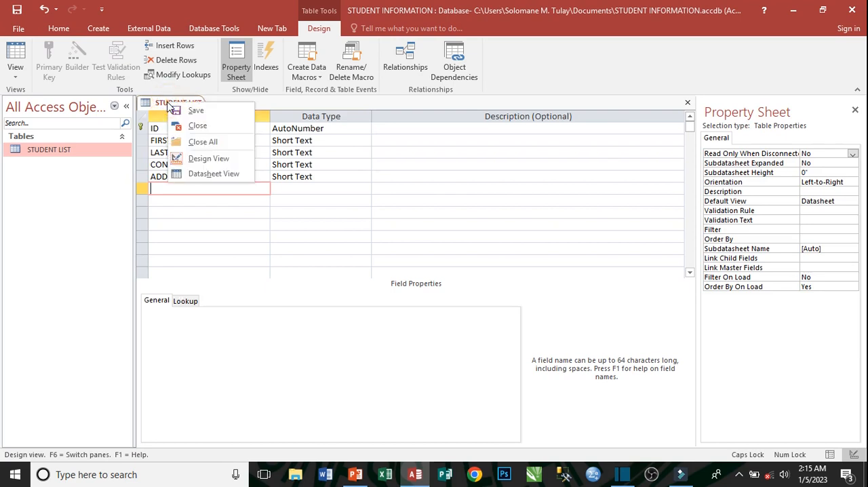
click(202, 115)
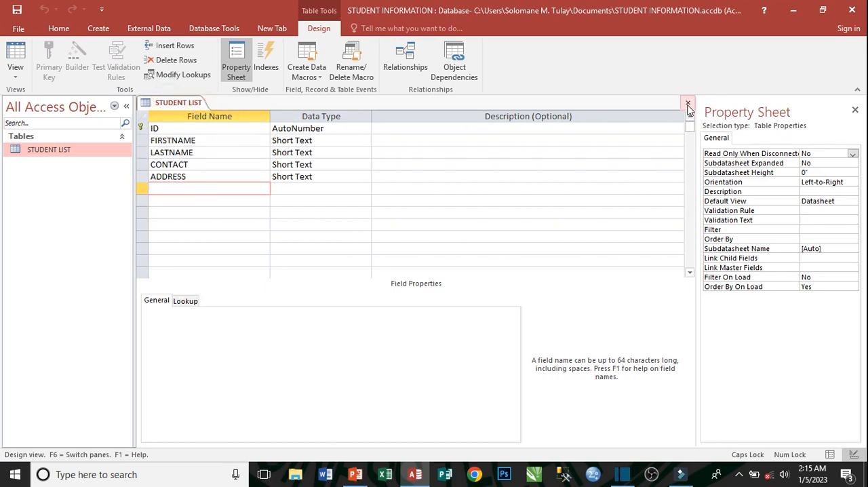
click(687, 103)
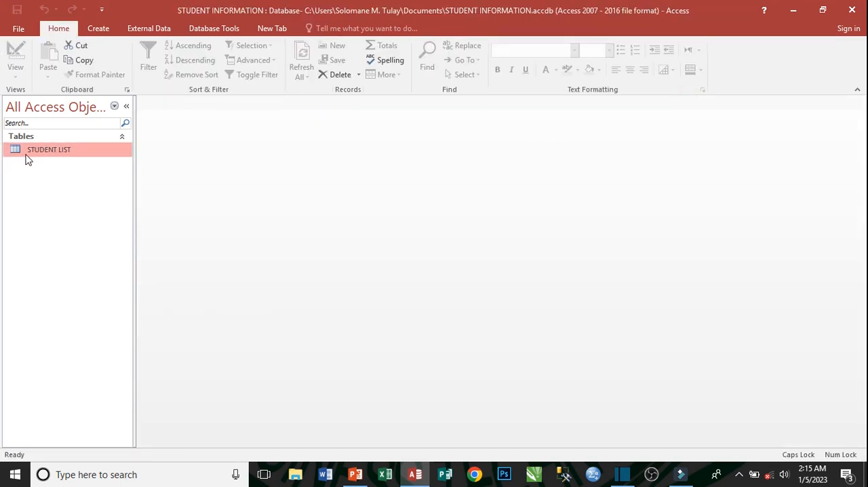
Open the STUDENT LIST table in Datasheet View and slightly widen the CONTACT column.
double_click(68, 151)
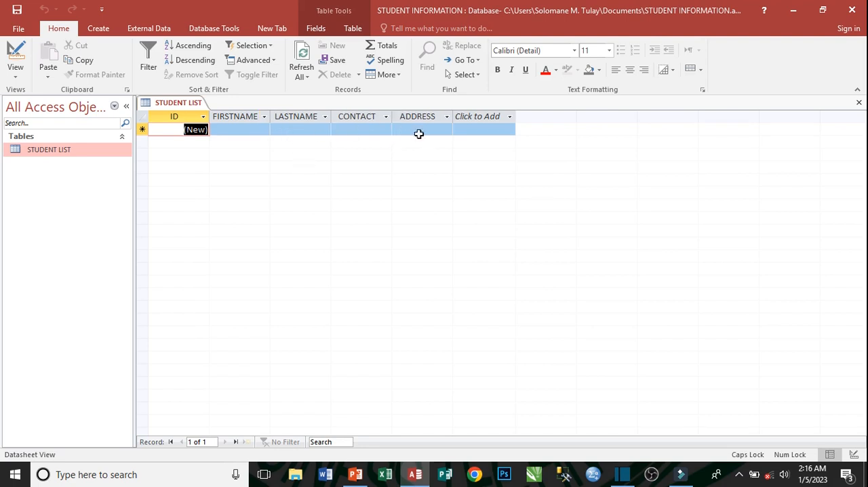
mouse_move(392, 111)
mouse_down()
mouse_move(421, 114)
mouse_move(398, 116)
mouse_up()
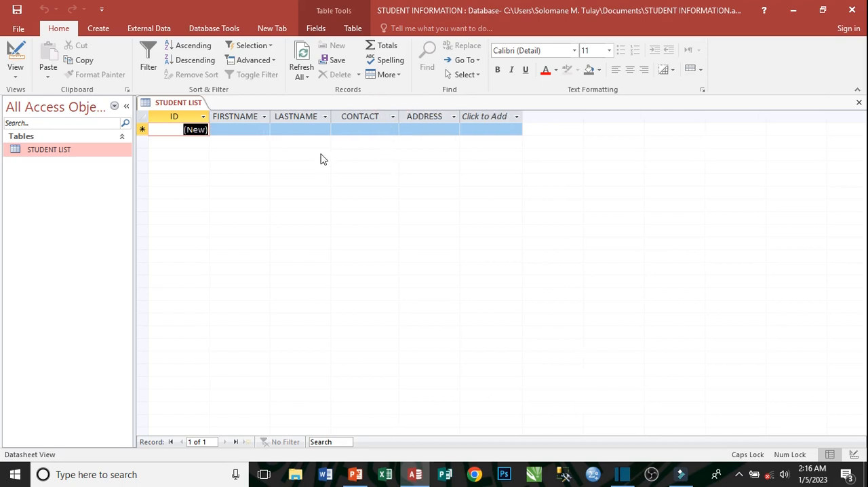
Enter the first student's first name and last name in the FIRSTNAME and LASTNAME fields of the new record.
click(238, 131)
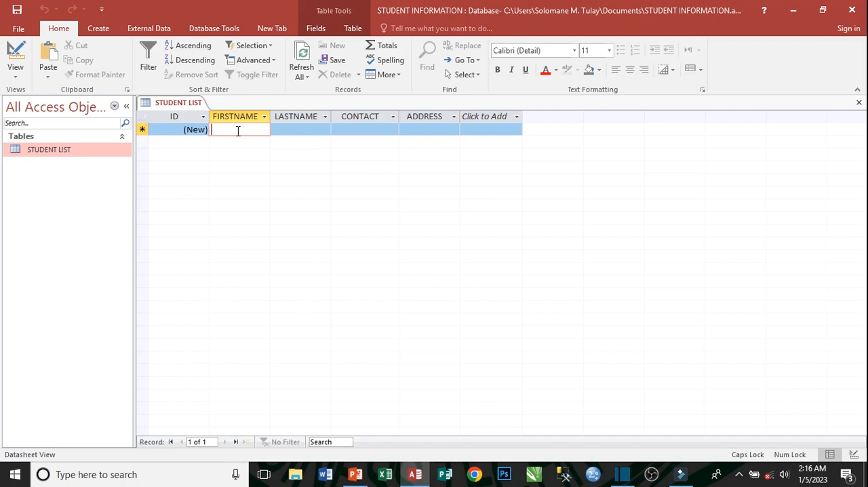
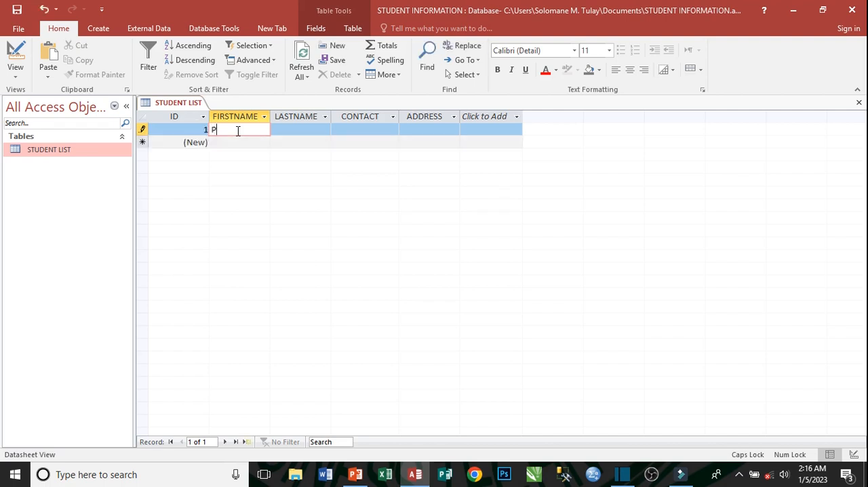
key(Tab)
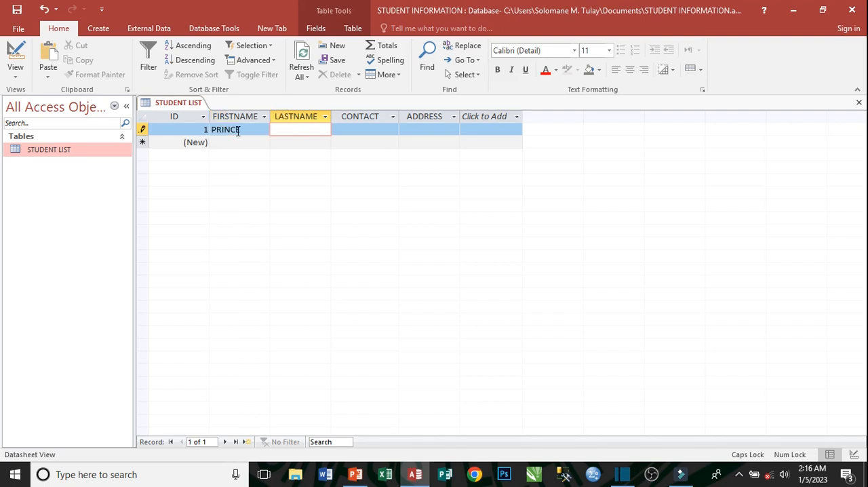
key(Tab)
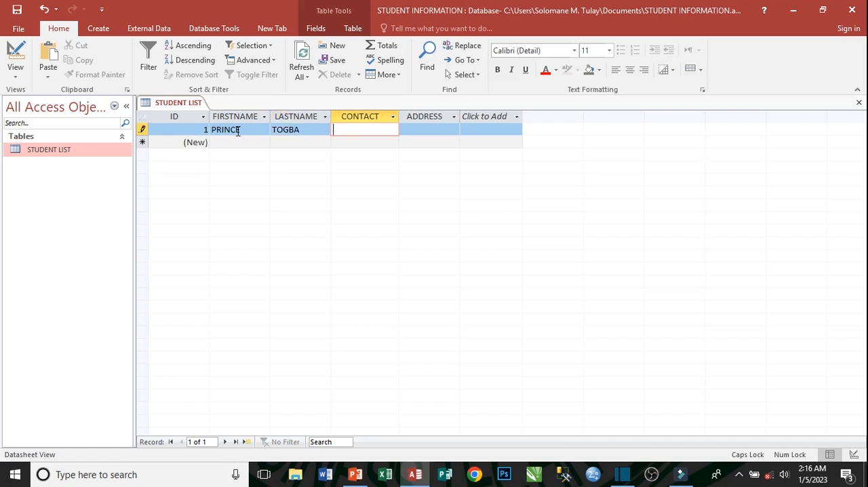
Enter the first student's phone number in the CONTACT field.
key(Tab)
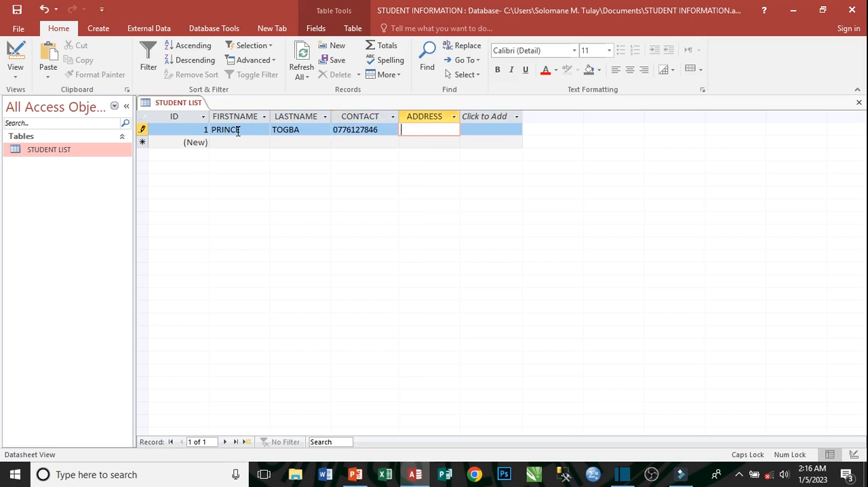
Enter the first student's address in the ADDRESS field and complete the record.
key(Tab)
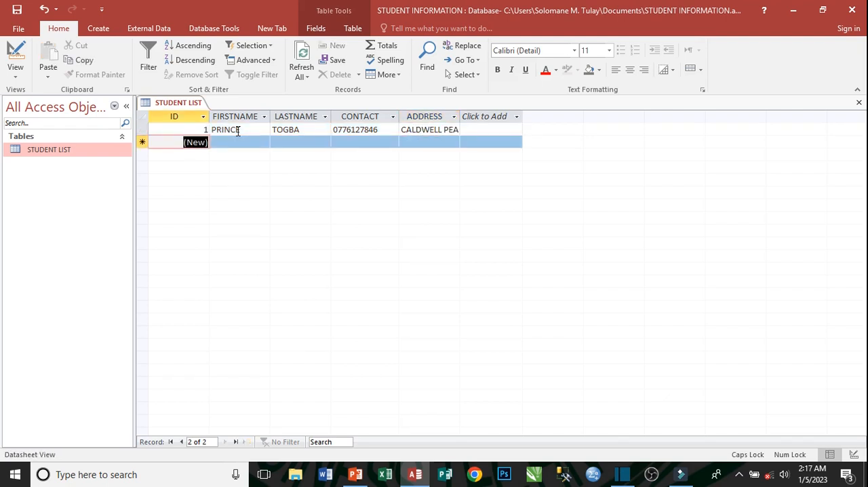
Add a second student record with the student's first name, last name, phone number and address.
key(Tab)
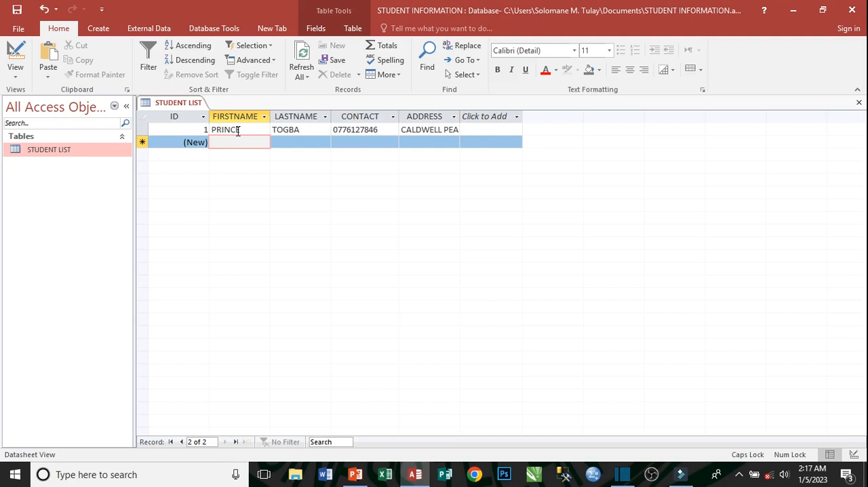
text(MARY)
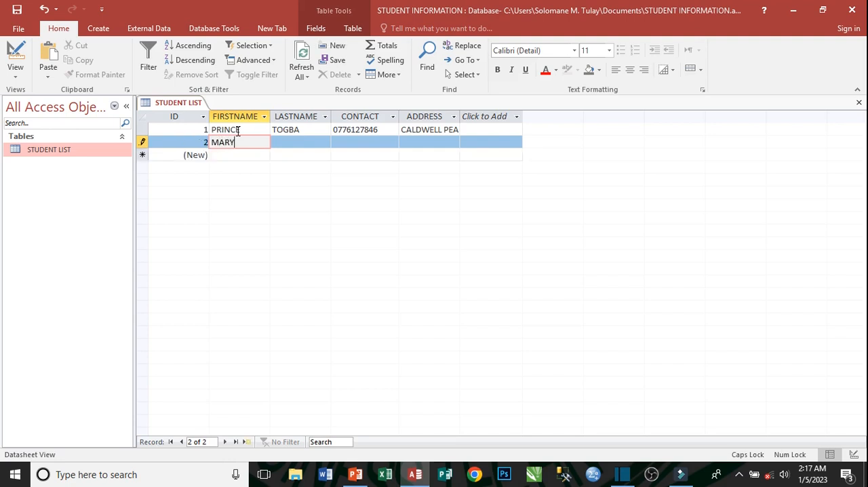
key(Tab)
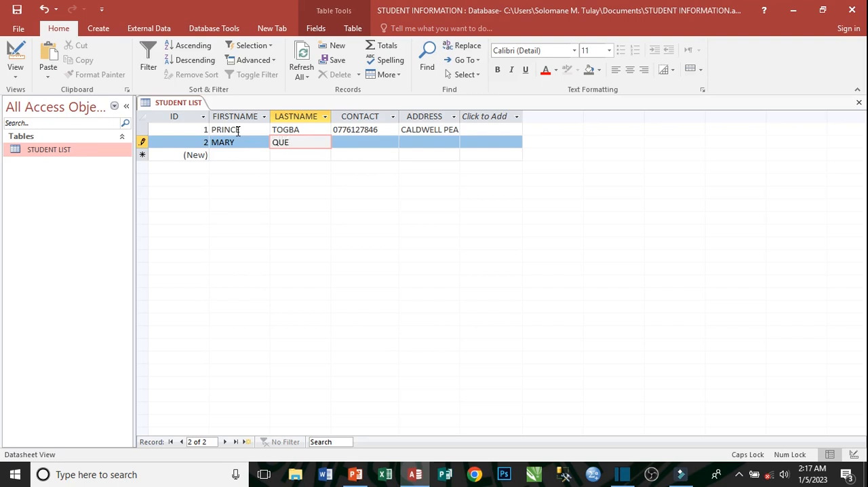
key(Tab)
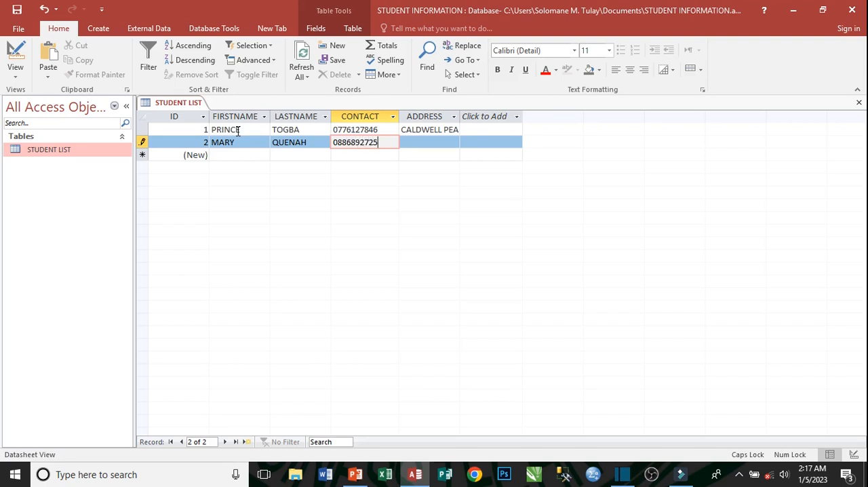
key(Tab)
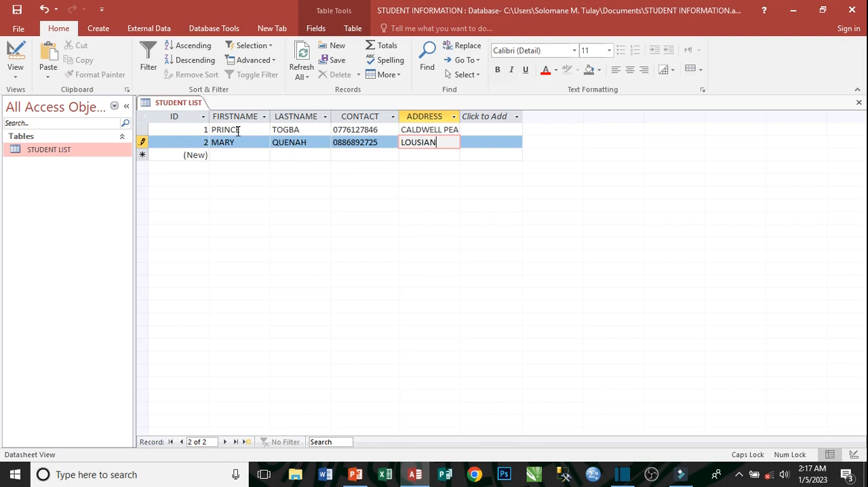
key(Tab)
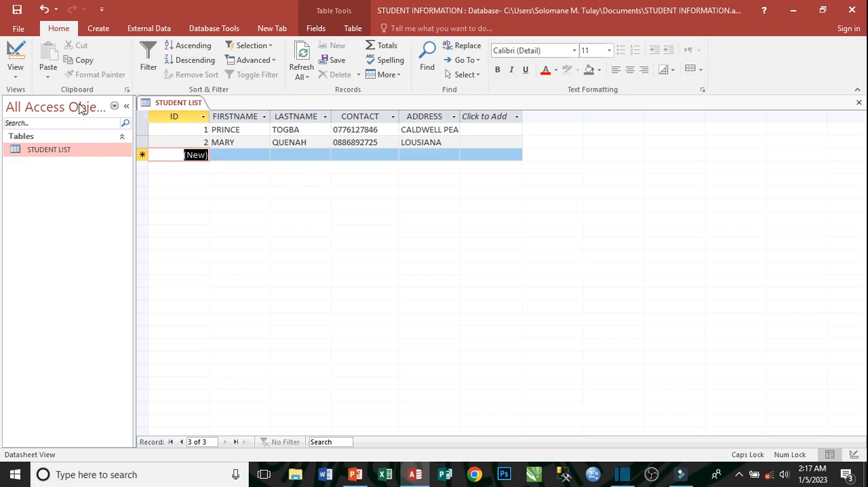
Close the STUDENT LIST table, saving its layout changes, and reopen it in Datasheet View.
click(97, 29)
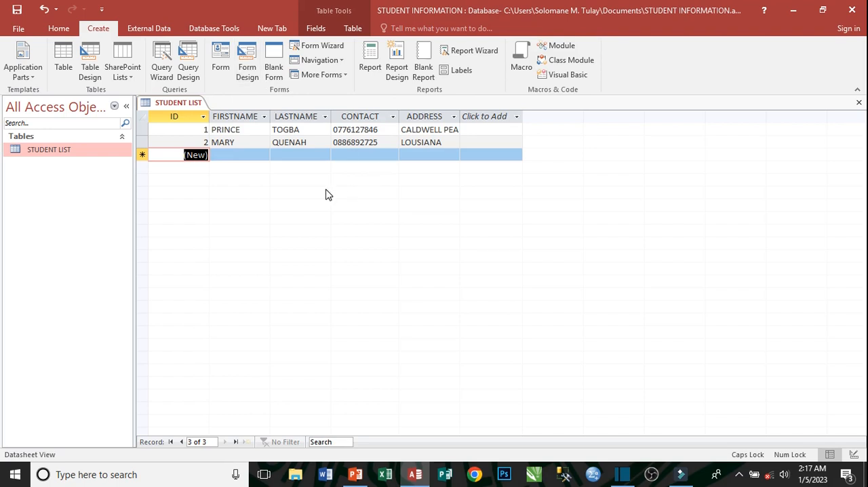
click(71, 153)
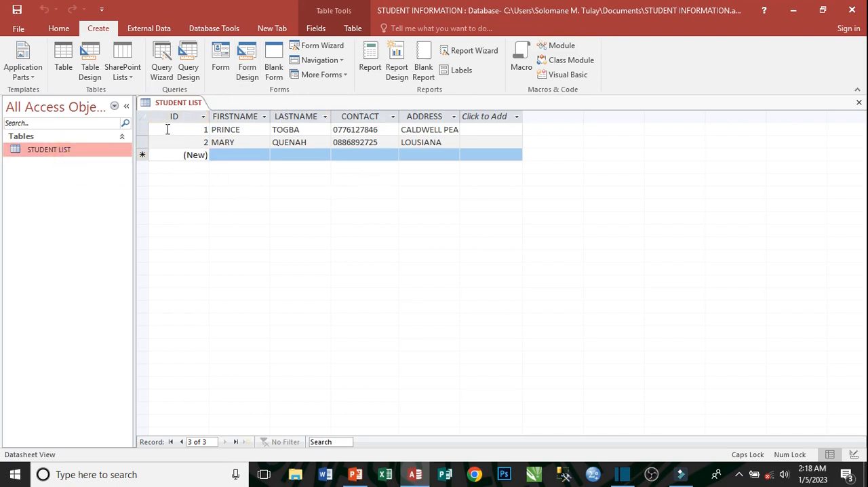
click(858, 102)
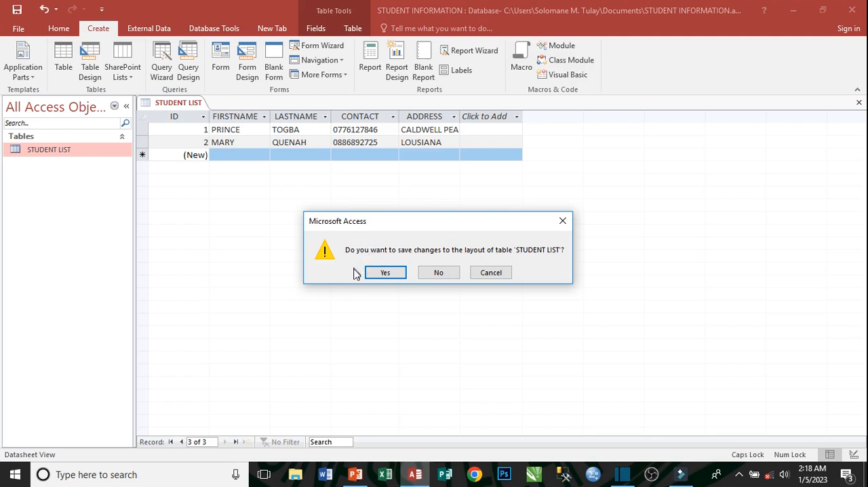
click(395, 271)
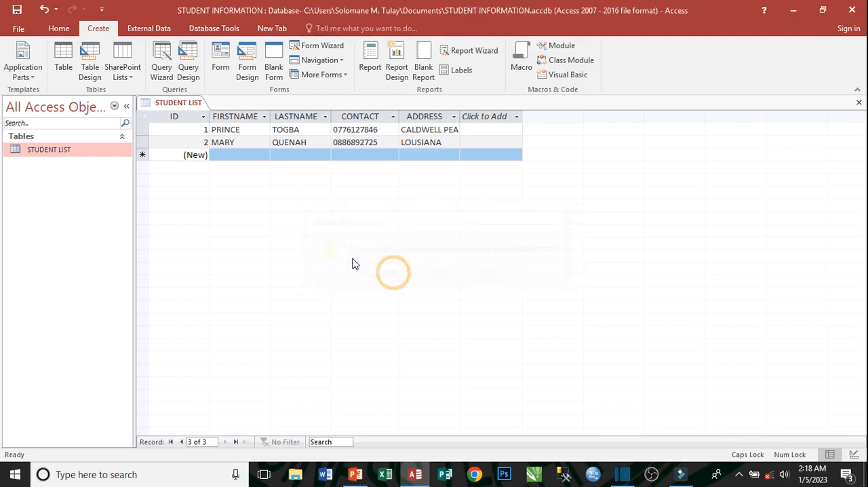
double_click(59, 152)
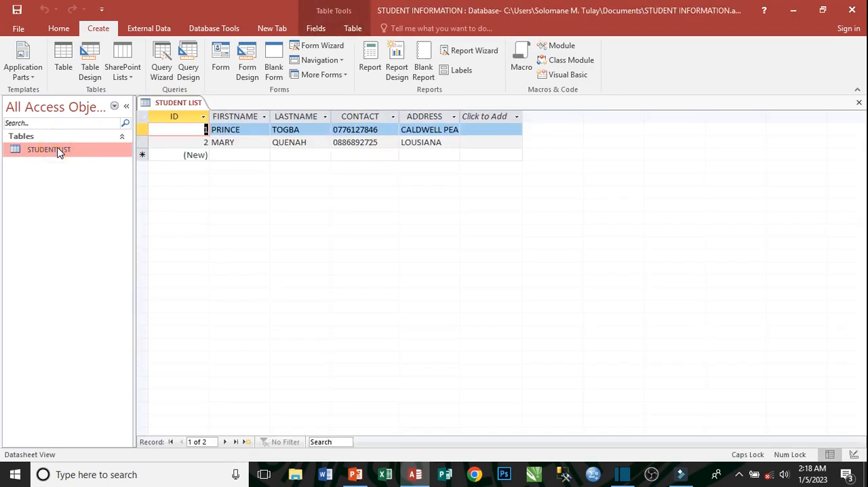